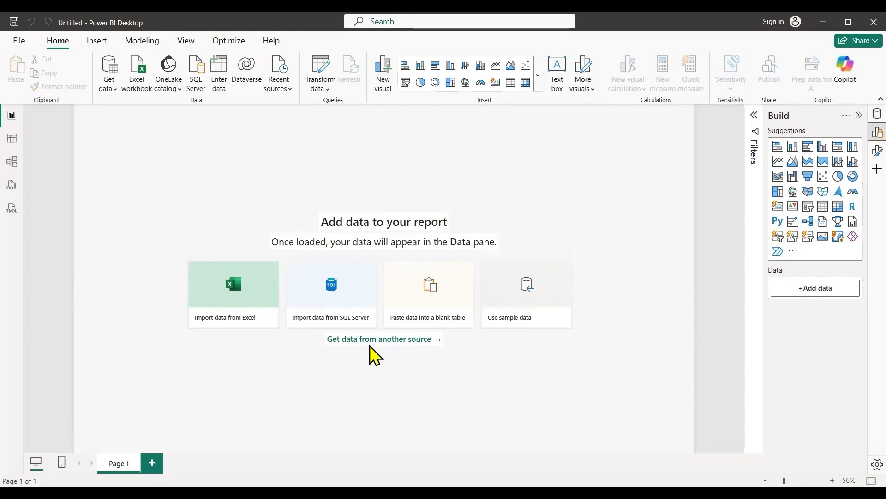
# Connect to the Sales Data Excel workbook in the Downloads\Sales Dashboard folder as the report's data source
pyautogui.click(370, 345)
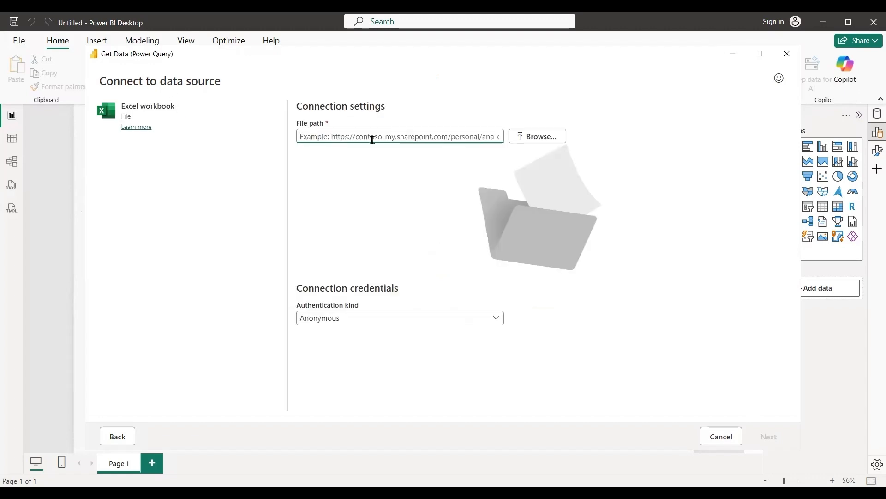
pyautogui.click(534, 139)
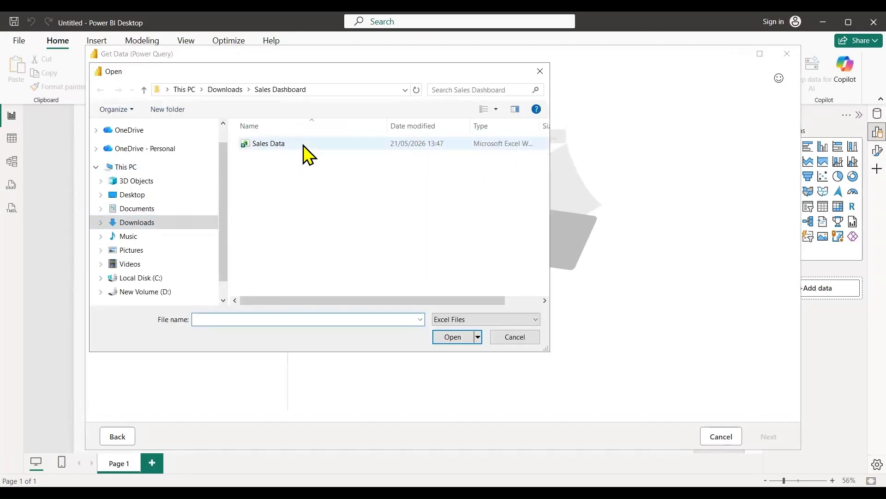
pyautogui.click(304, 146)
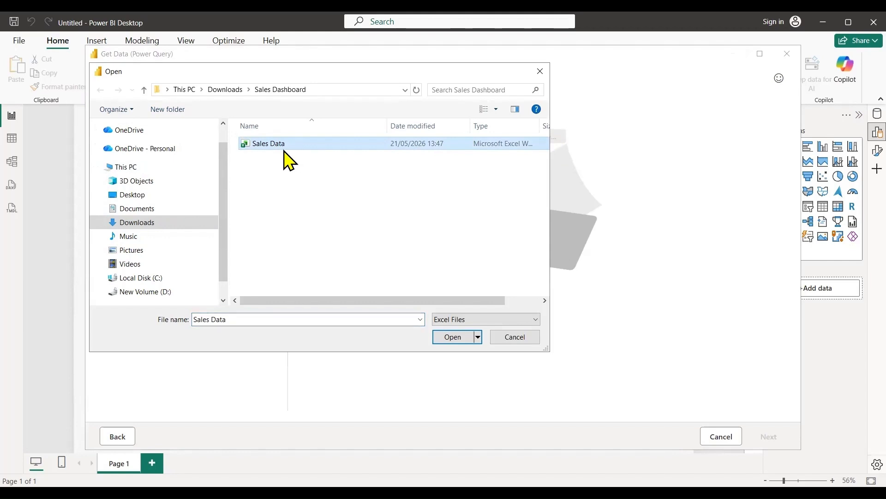
pyautogui.click(456, 339)
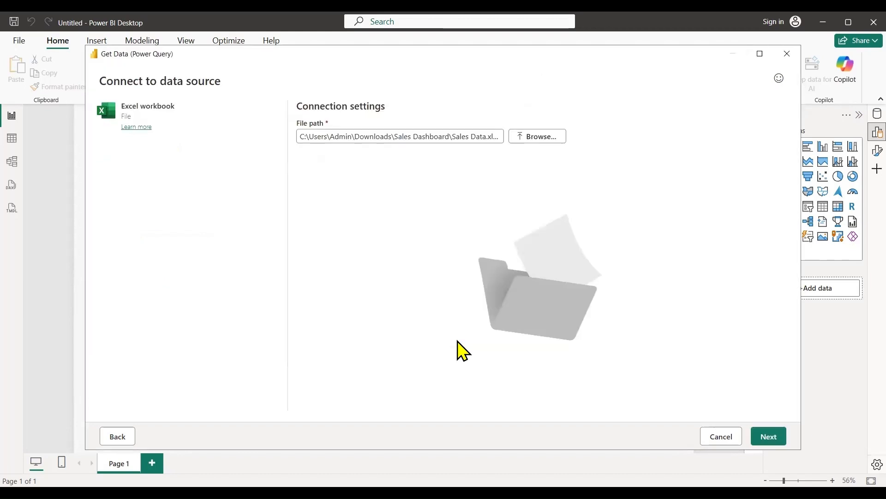
pyautogui.click(777, 442)
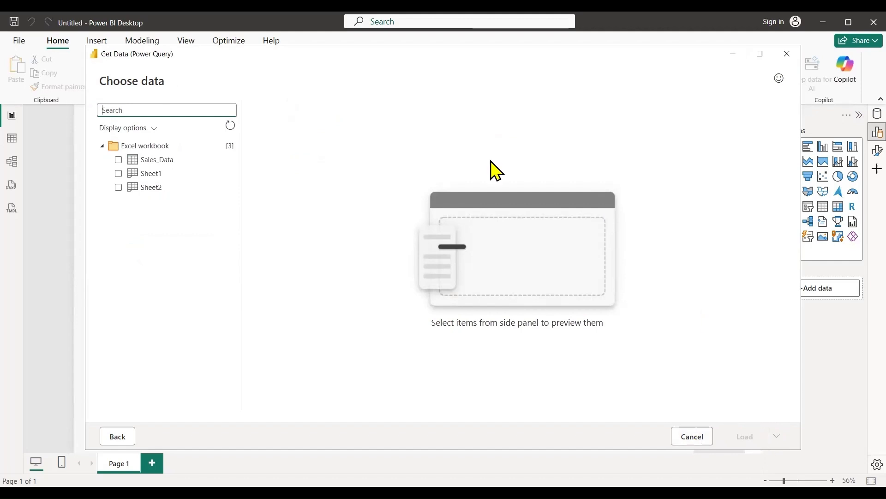
# Load the workbook's Sales_Data table into the report and expand its list of fields
pyautogui.click(179, 159)
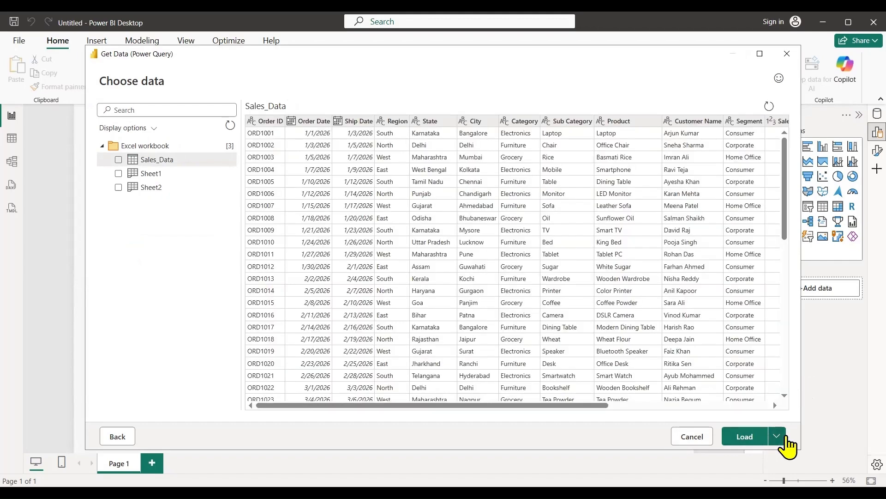
pyautogui.click(780, 442)
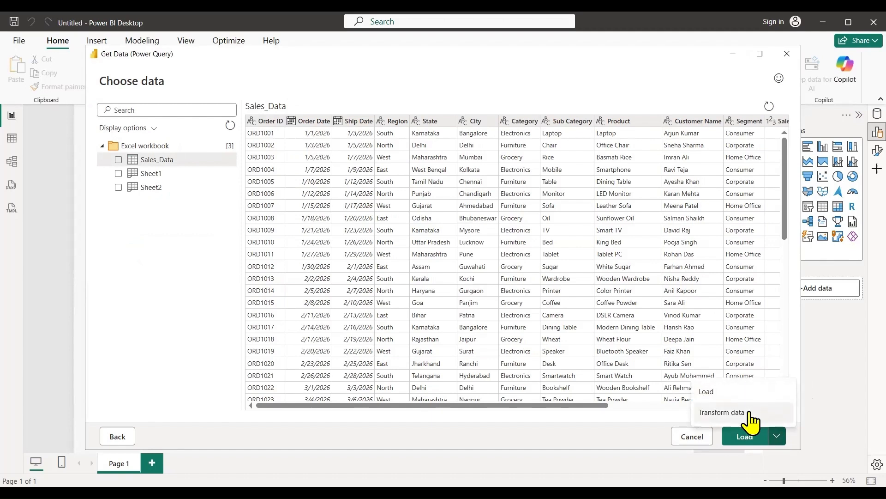
pyautogui.click(734, 438)
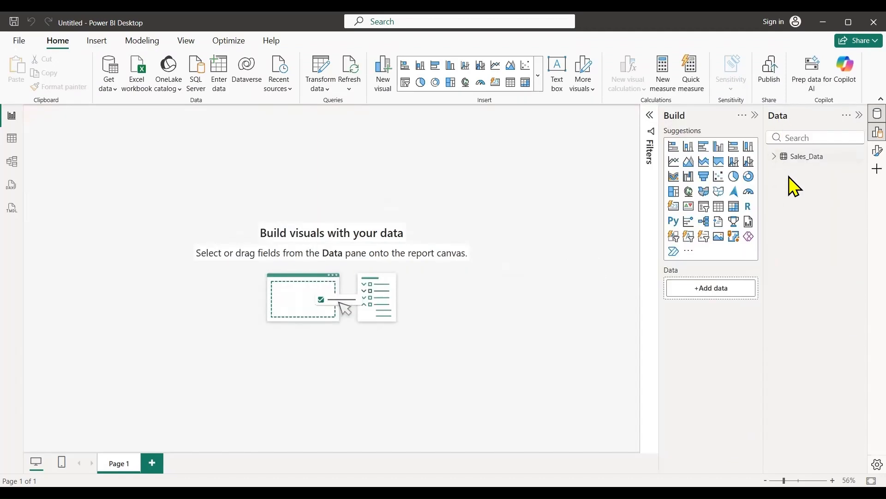
pyautogui.click(775, 162)
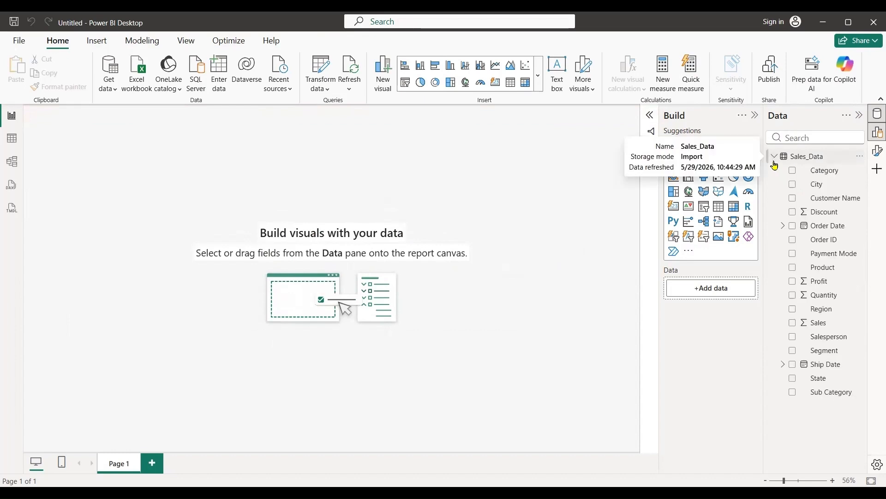
pyautogui.click(775, 159)
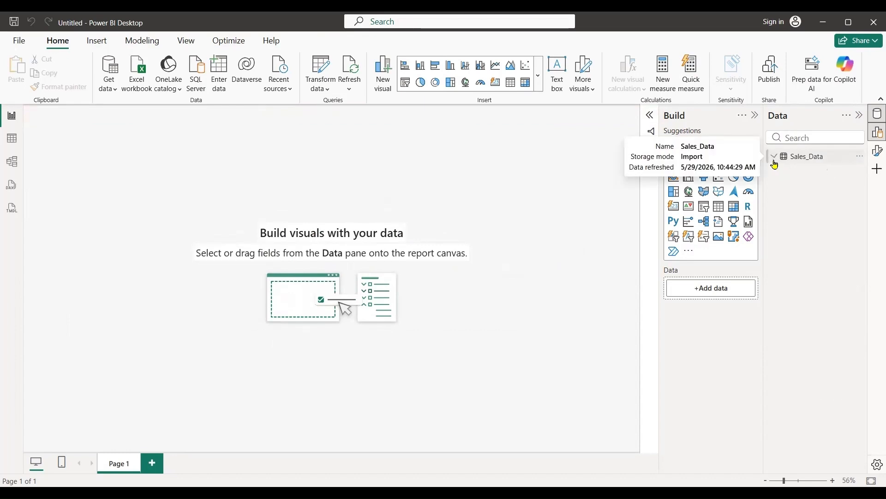
pyautogui.click(775, 159)
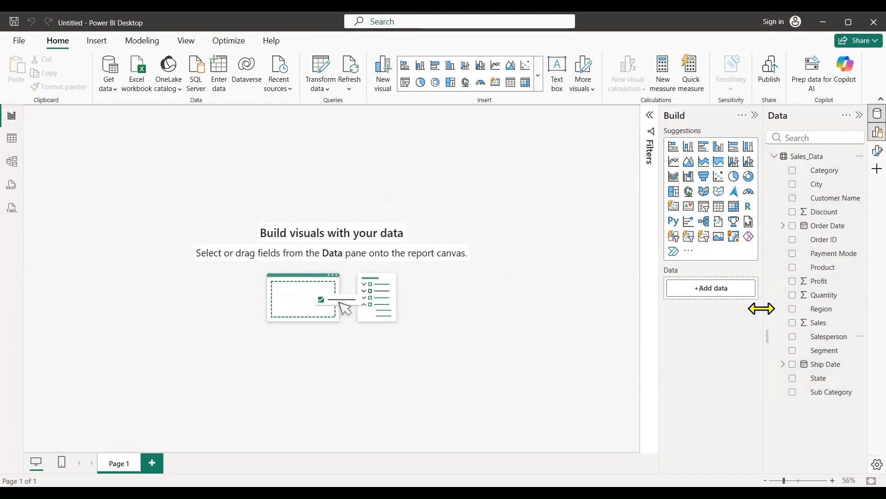
# Insert a rectangle shape and stretch it into a thin banner across the full width of the page's upper edge
pyautogui.click(95, 49)
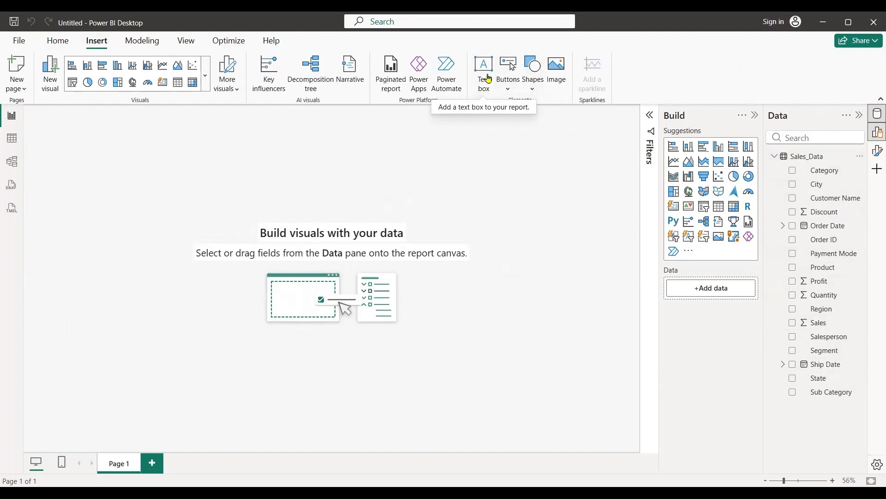
pyautogui.click(536, 76)
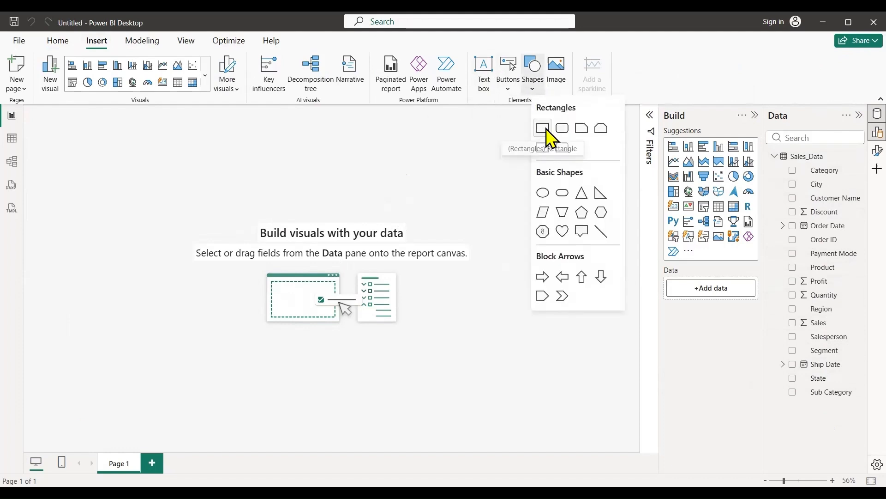
pyautogui.click(547, 130)
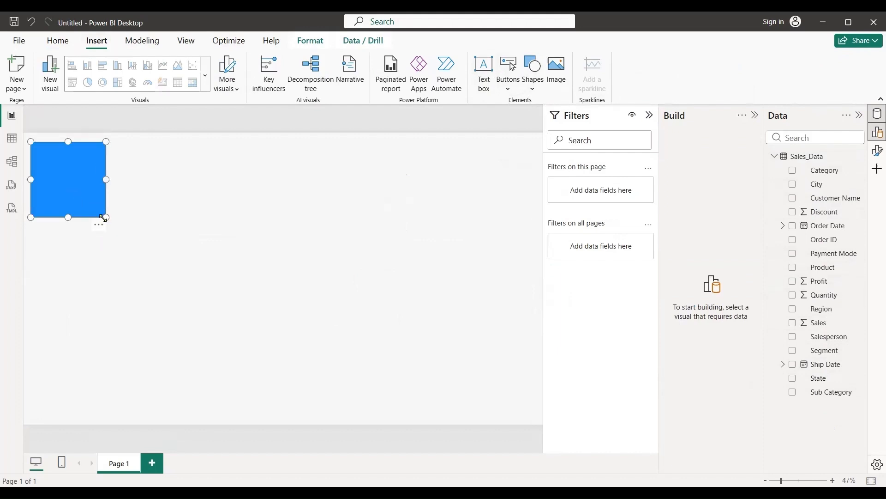
pyautogui.moveTo(106, 217); pyautogui.dragTo(536, 173)
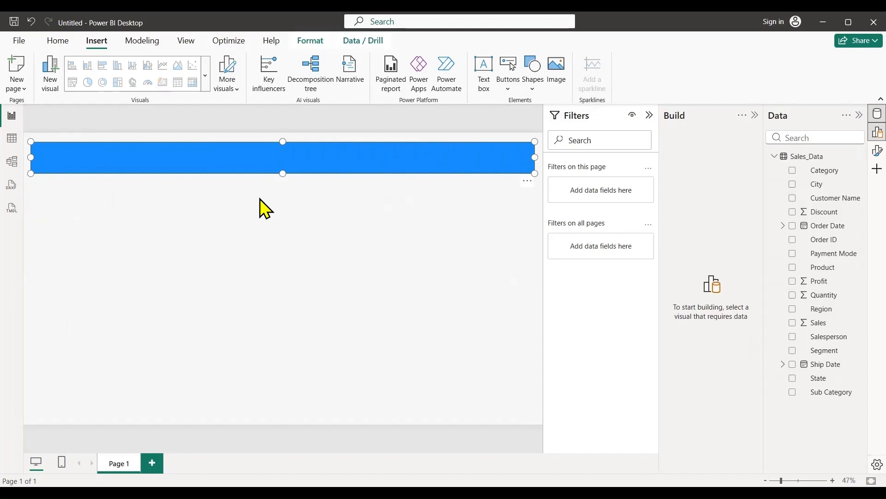
pyautogui.click(260, 198)
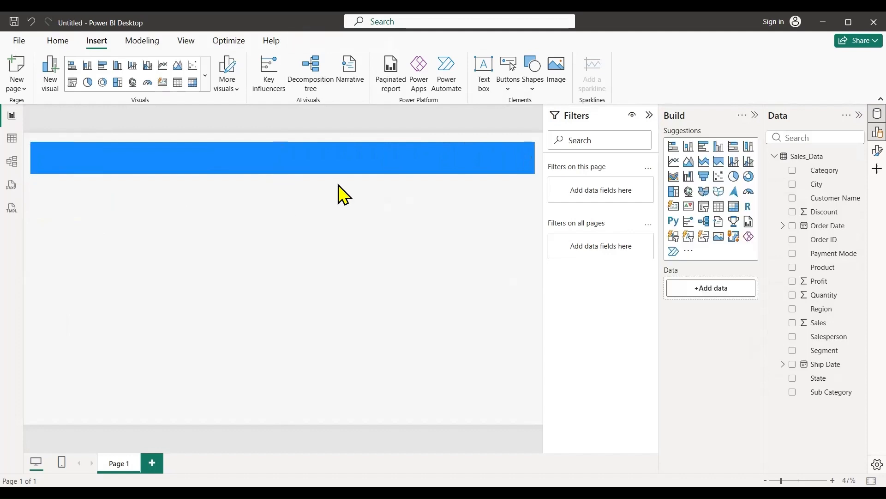
# Turn on text for the banner rectangle and enter SALES DASHBOARD as its text
pyautogui.click(314, 165)
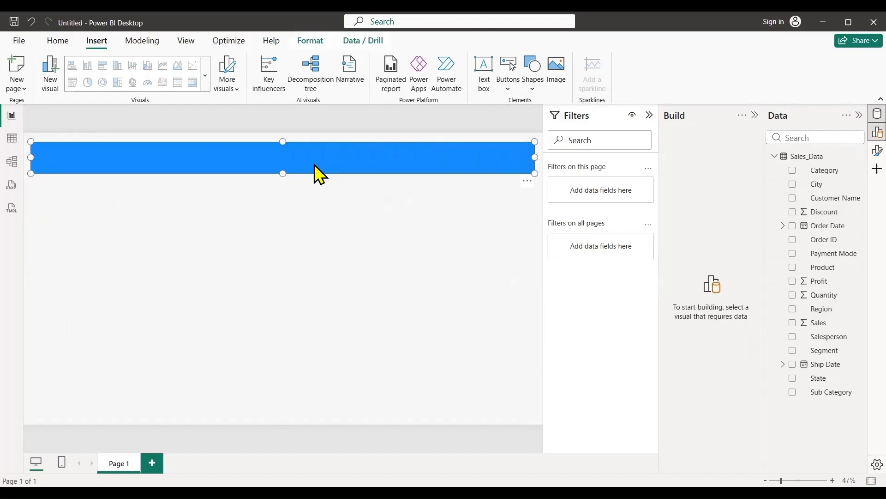
pyautogui.click(860, 163)
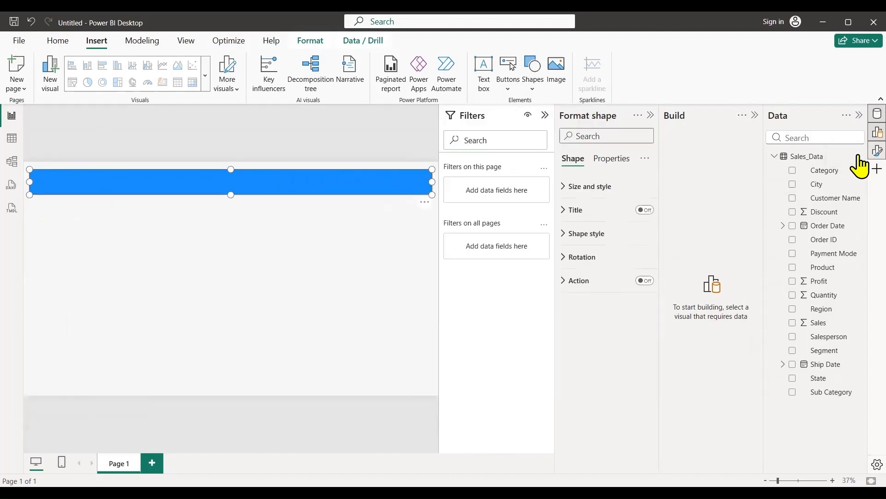
pyautogui.click(587, 234)
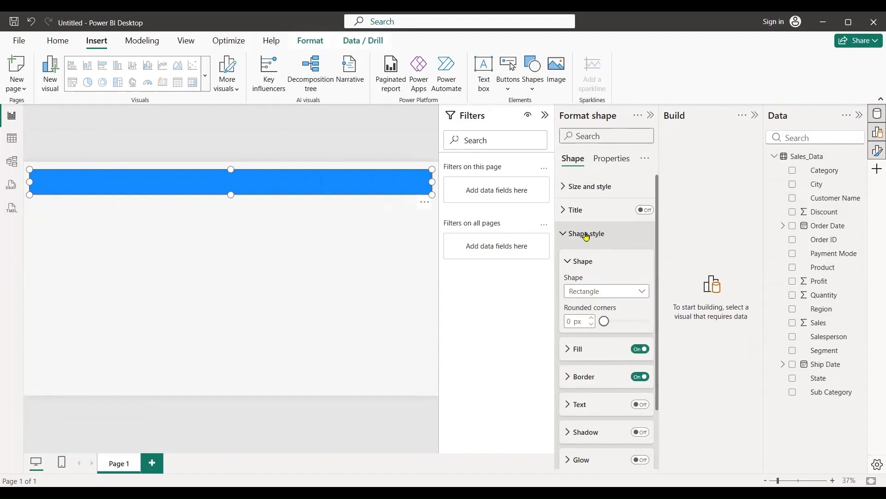
pyautogui.click(584, 265)
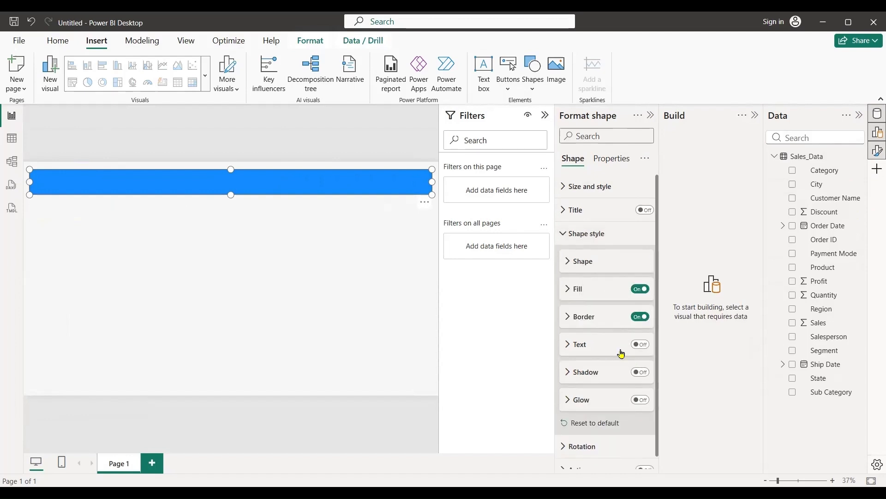
pyautogui.click(640, 344)
pyautogui.click(600, 349)
pyautogui.click(591, 371)
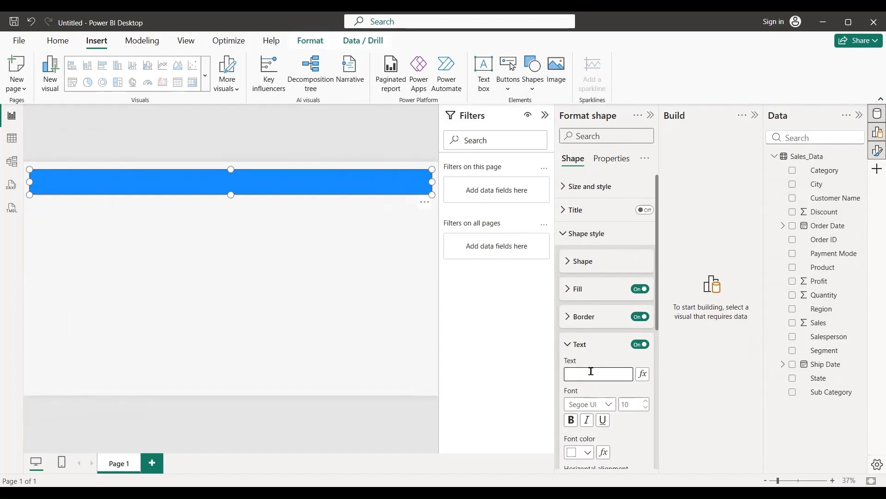
pyautogui.write('SALES DASHBOARD')
# Format the banner text with font size 30 and the Segoe UI Semibold font
pyautogui.click(635, 403)
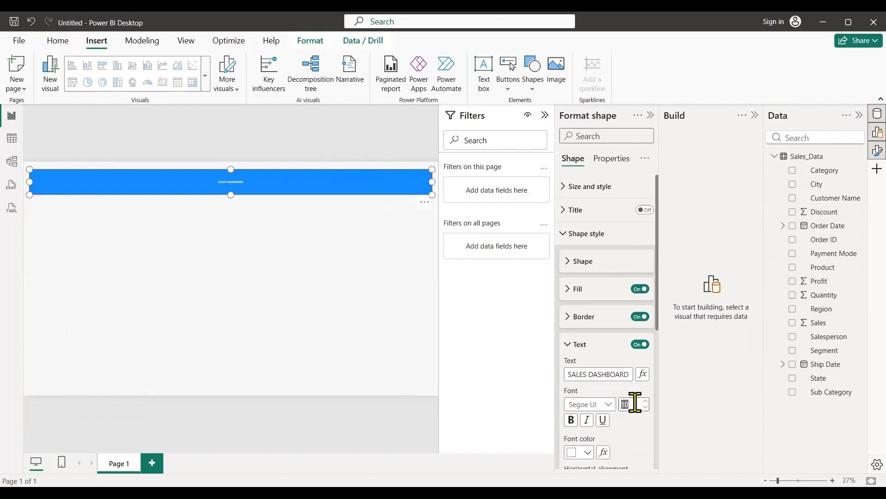
pyautogui.write('30')
pyautogui.press('Return')
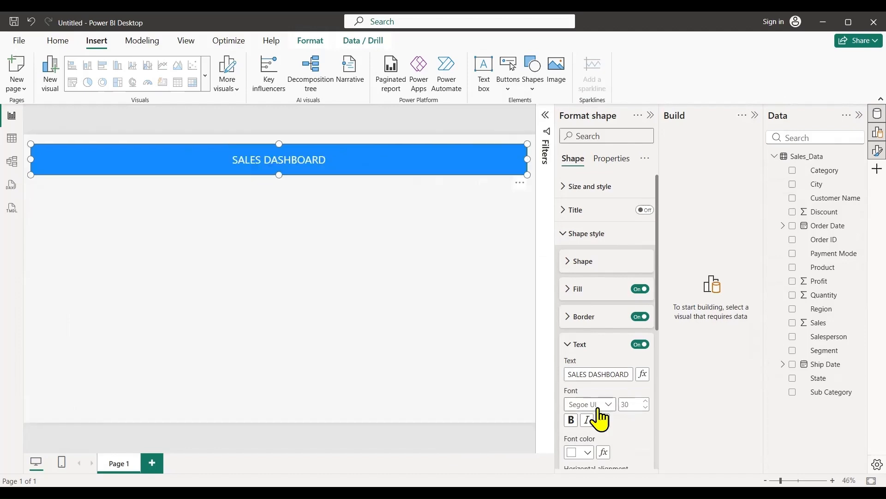
pyautogui.click(598, 408)
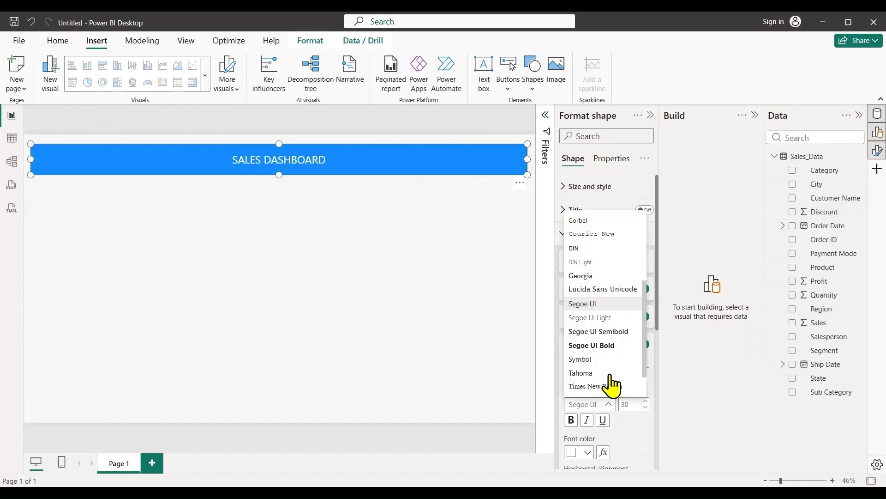
pyautogui.click(610, 332)
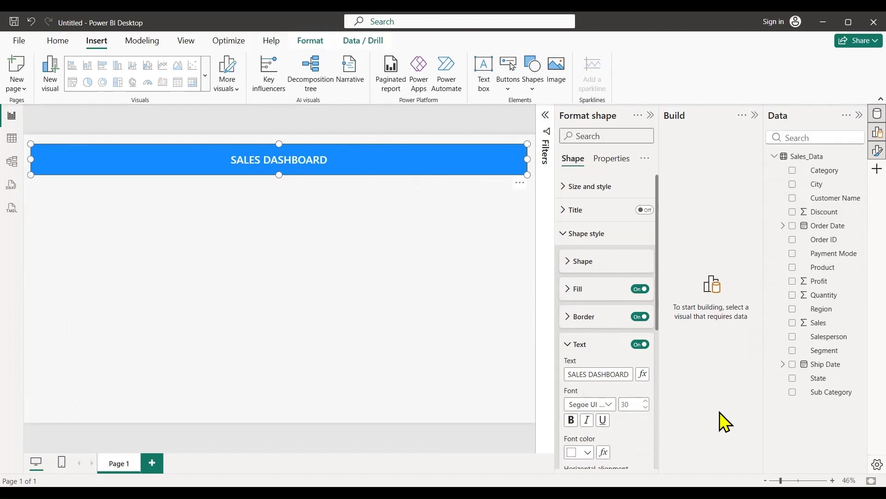
pyautogui.click(491, 285)
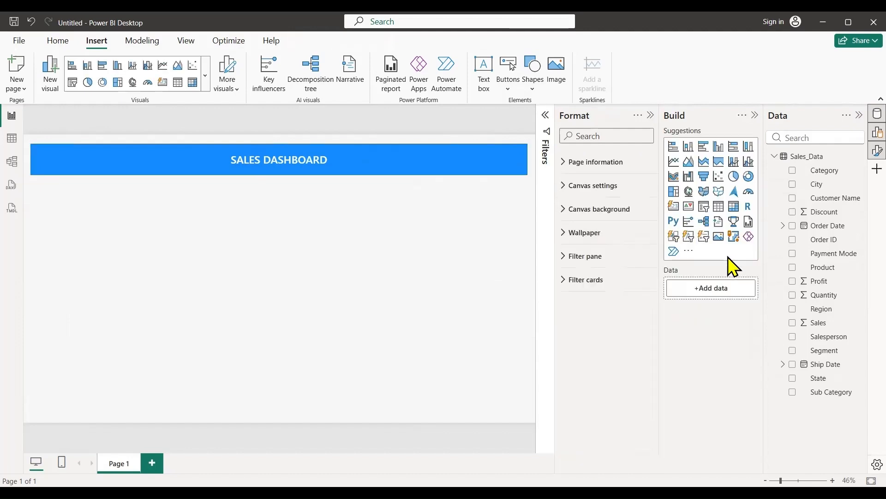
# Add a list slicer for the Region field and try out its region options, leaving no region selected
pyautogui.click(705, 238)
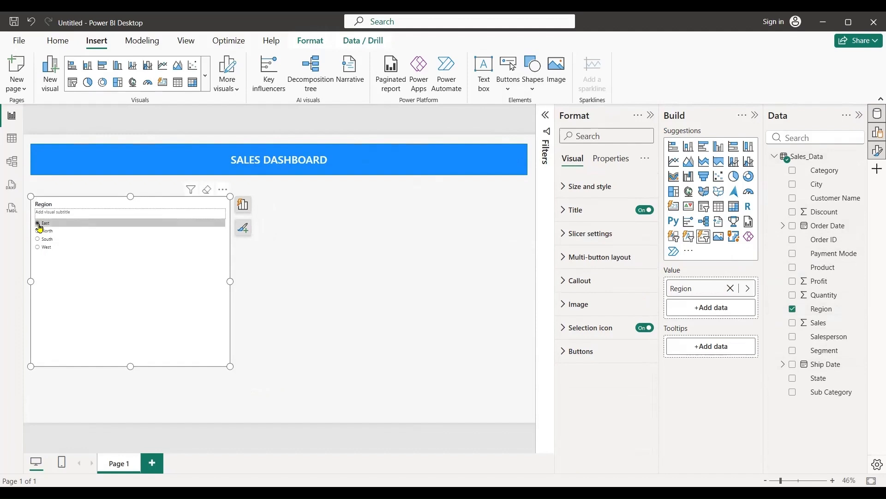
pyautogui.click(40, 226)
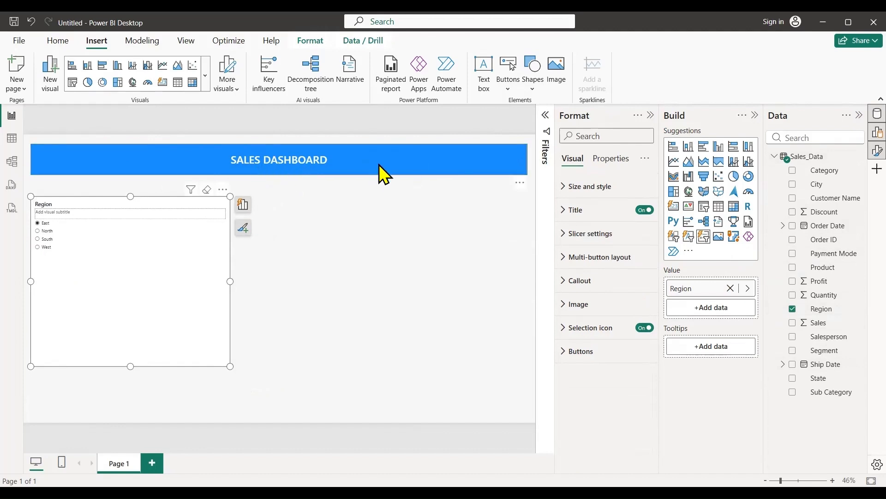
pyautogui.click(37, 240)
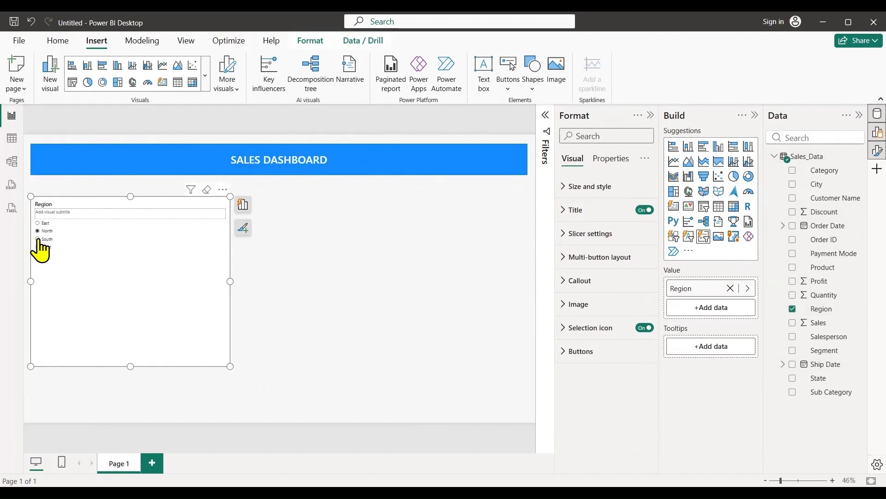
pyautogui.click(38, 239)
pyautogui.click(38, 238)
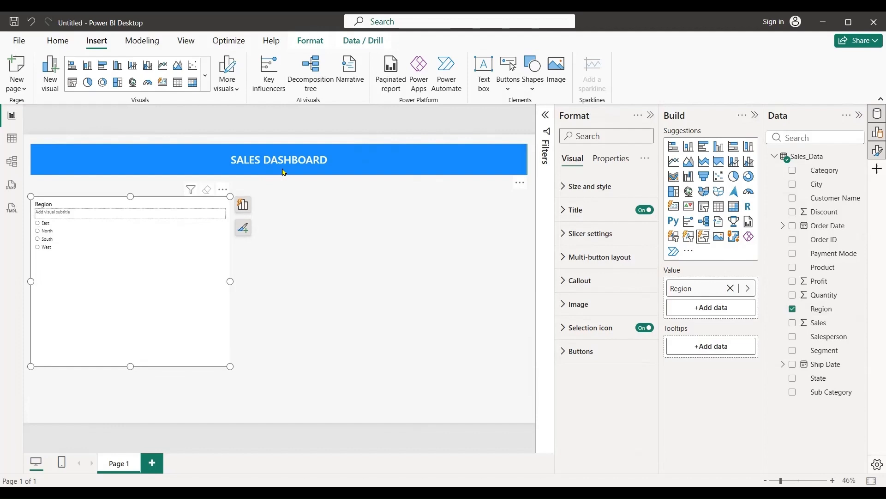
# Create a new measure named Dy Title whose formula starts with "SALES DASHBOARD " followed by the & operator
pyautogui.click(57, 42)
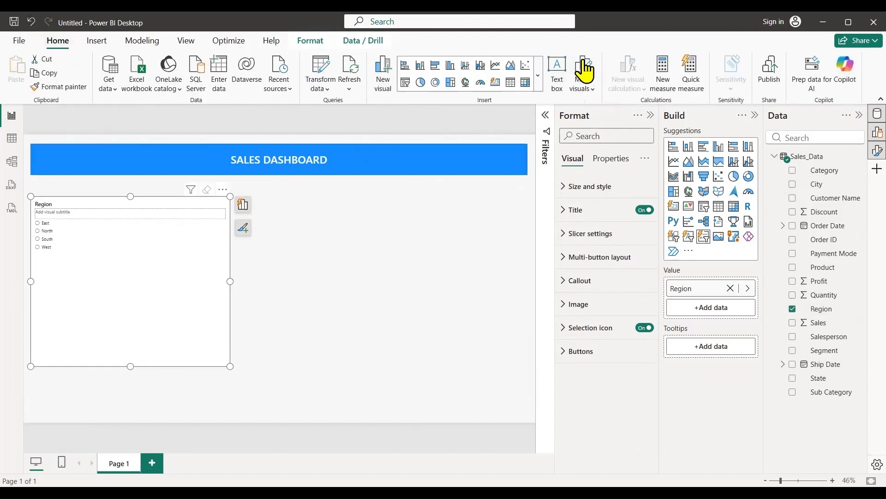
pyautogui.click(665, 76)
pyautogui.write('Dy')
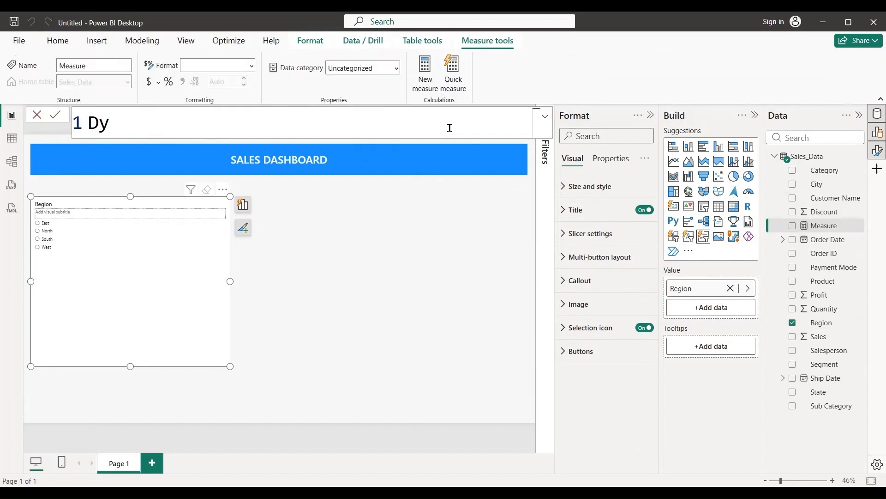
pyautogui.write(' Title =')
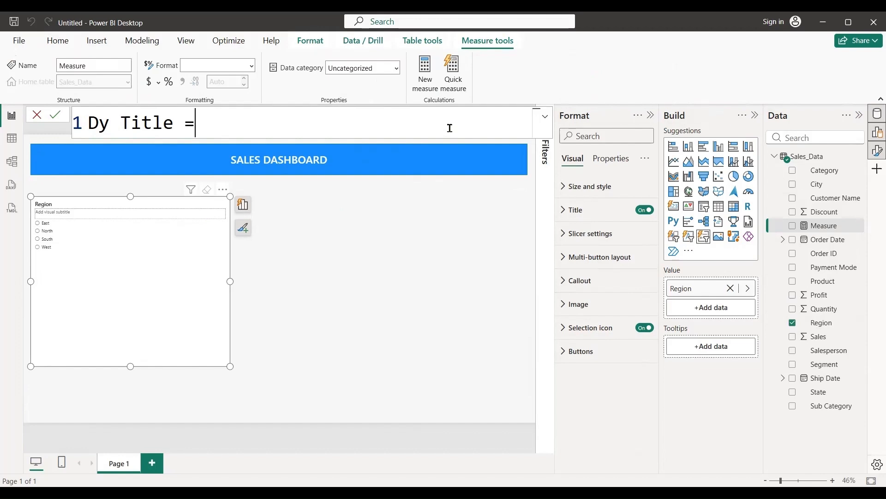
pyautogui.write(' "SALES DASHBOARD " &')
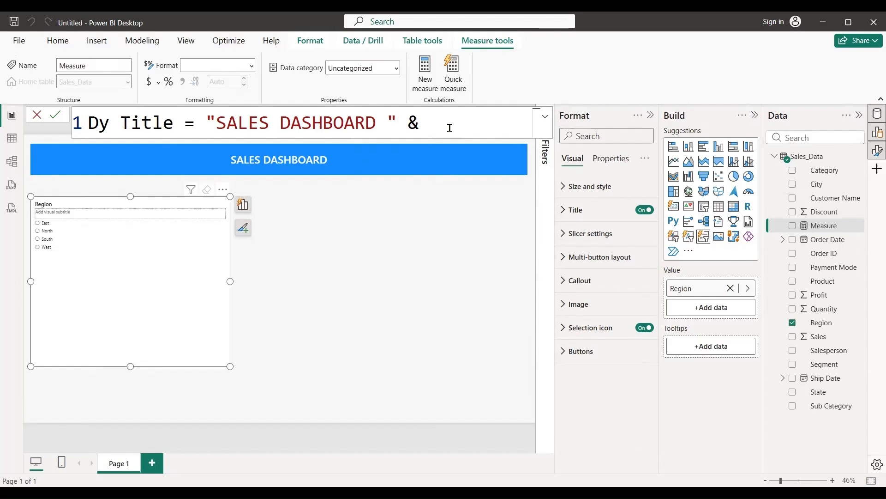
# Complete the Dy Title formula with SELECTEDVALUE(Sales_Data[Region]), commit the measure and close the formula editor
pyautogui.write(' SEL')
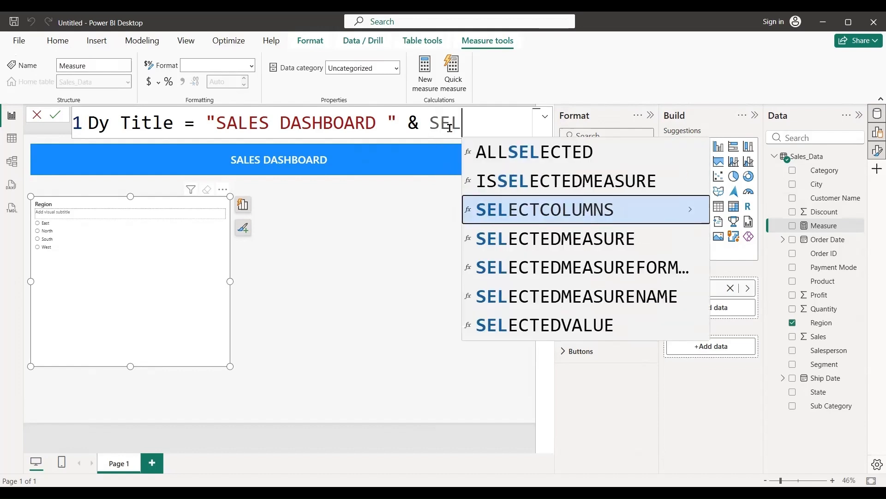
pyautogui.press('Down')
pyautogui.press('Down')
pyautogui.press('Down')
pyautogui.press('Down')
pyautogui.press('Tab')
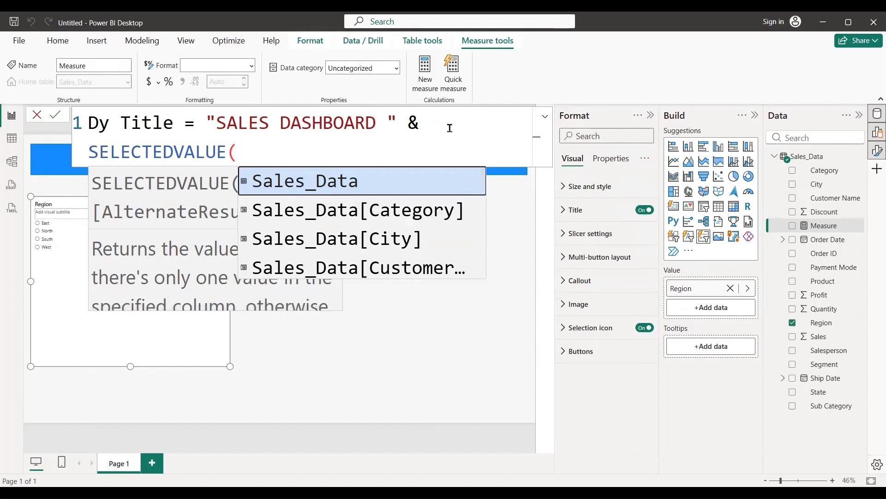
pyautogui.write('REG')
pyautogui.press('Tab')
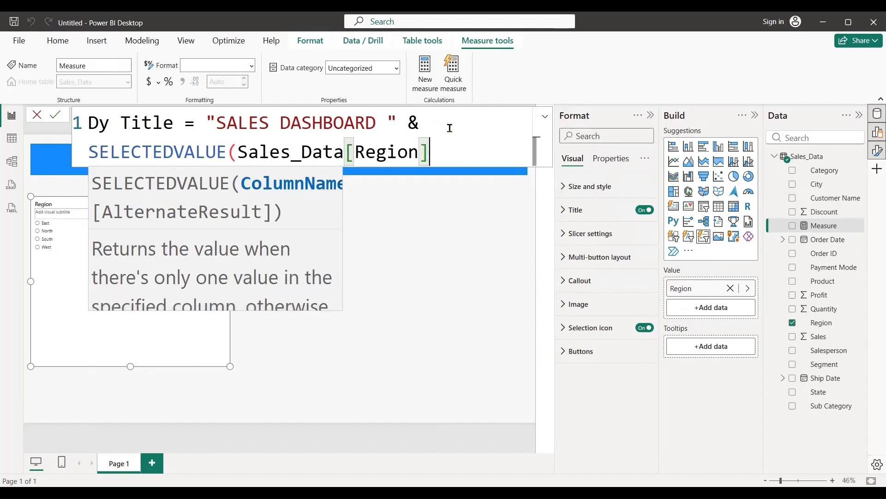
pyautogui.write(')')
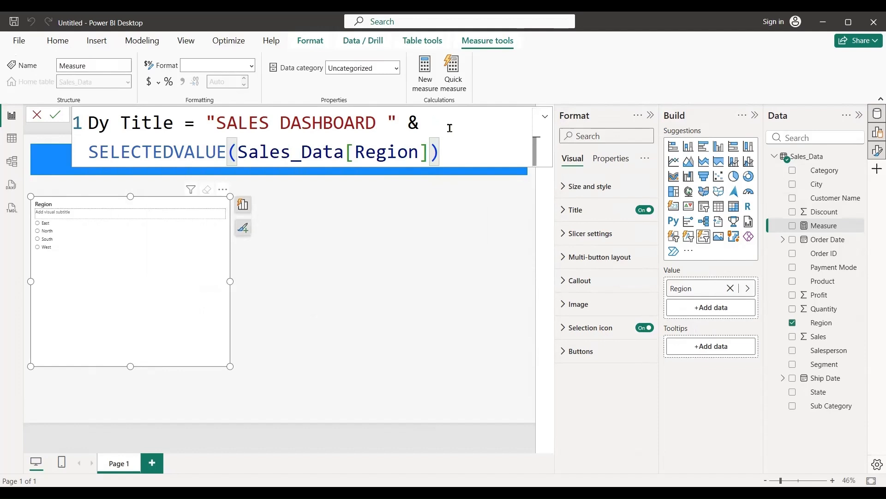
pyautogui.press('Return')
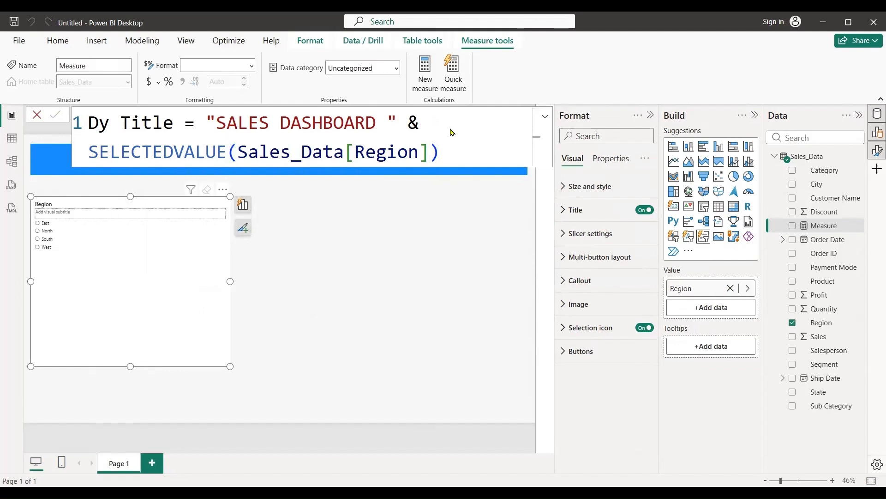
pyautogui.click(36, 120)
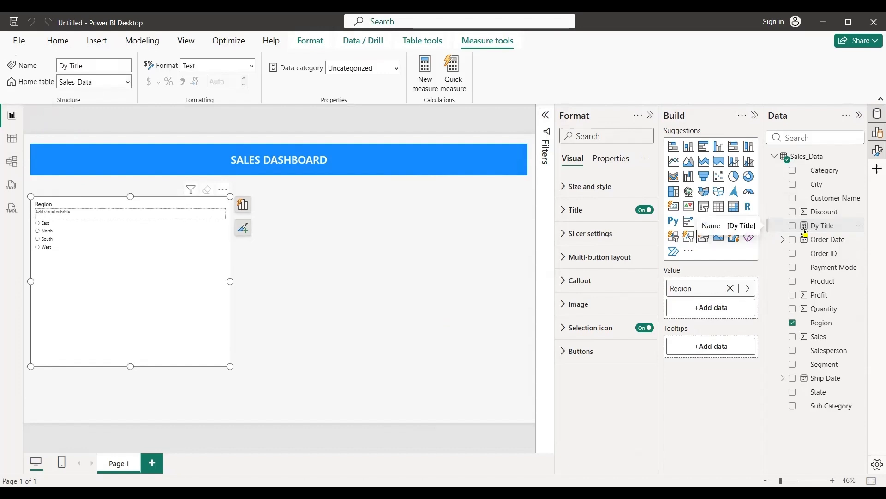
# Make the banner shape's text conditional by field value, based on the Dy Title measure in Sales_Data
pyautogui.click(314, 161)
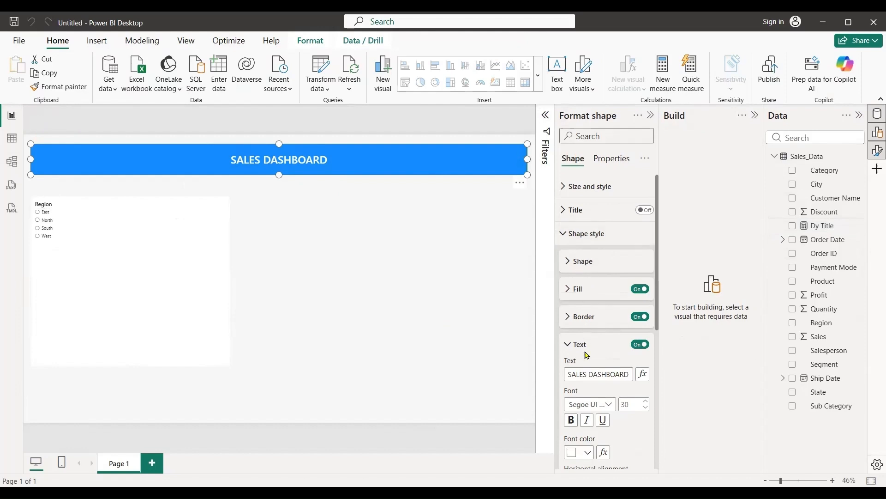
pyautogui.click(643, 374)
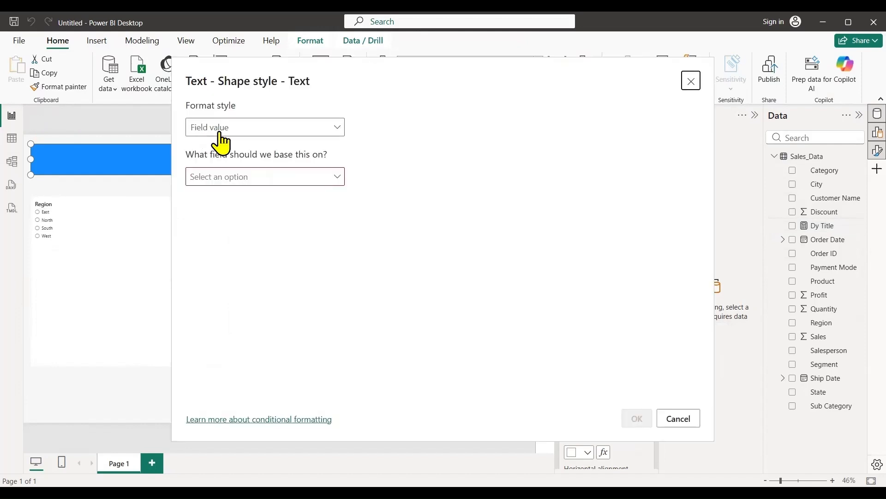
pyautogui.click(339, 182)
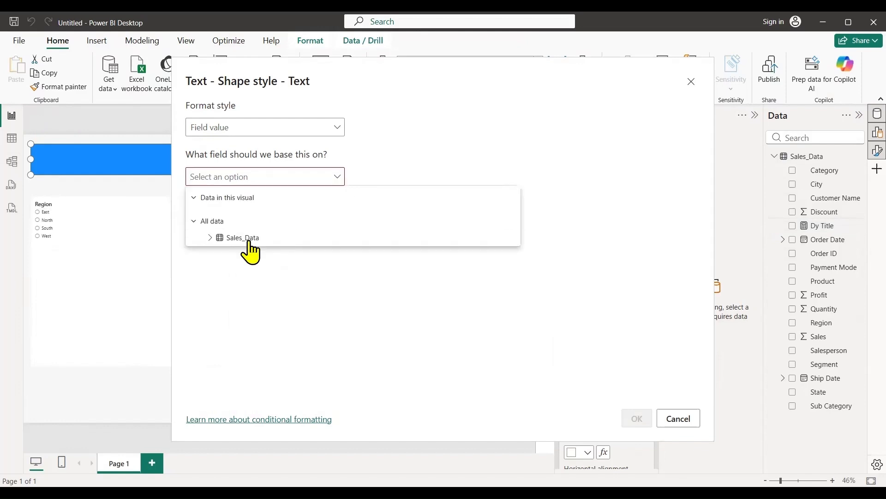
pyautogui.click(215, 238)
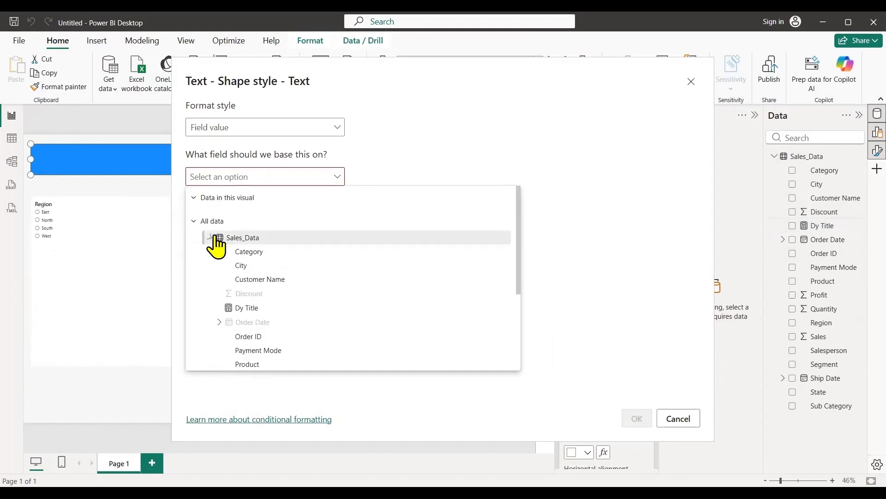
pyautogui.click(259, 309)
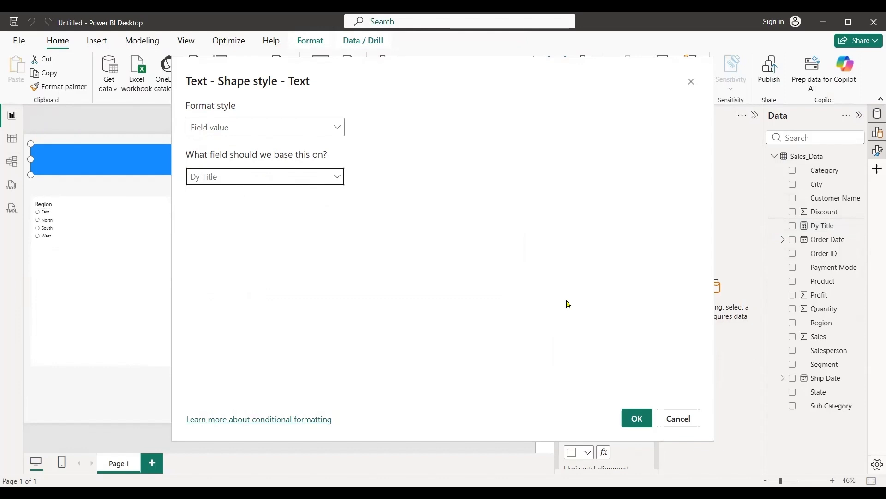
pyautogui.click(637, 418)
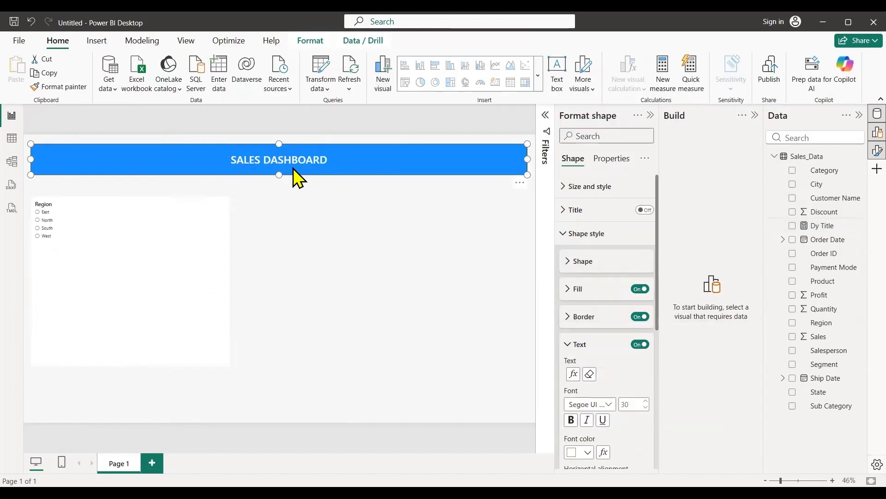
# Test the banner title by choosing East, North and South in the Region slicer, then clear the selection
pyautogui.click(40, 214)
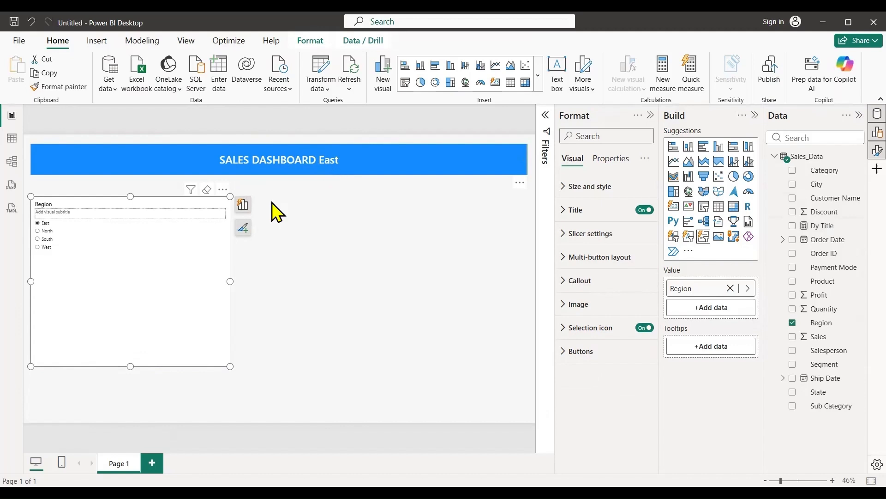
pyautogui.click(39, 232)
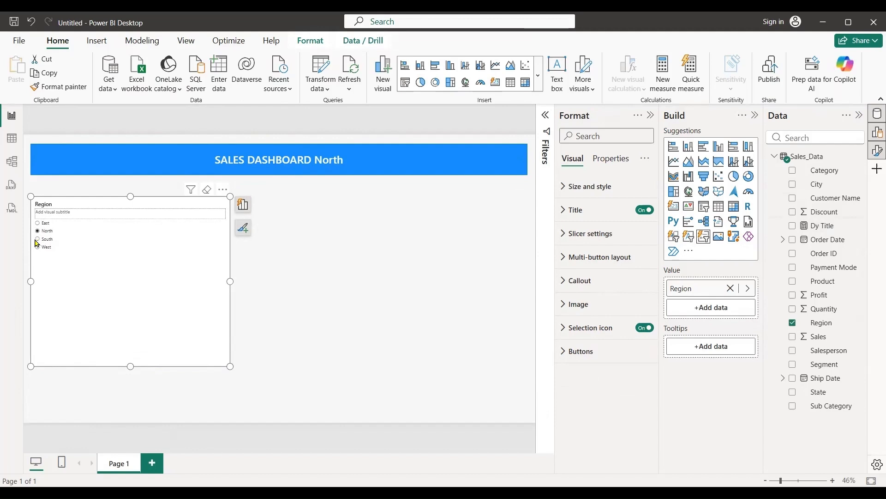
pyautogui.click(38, 240)
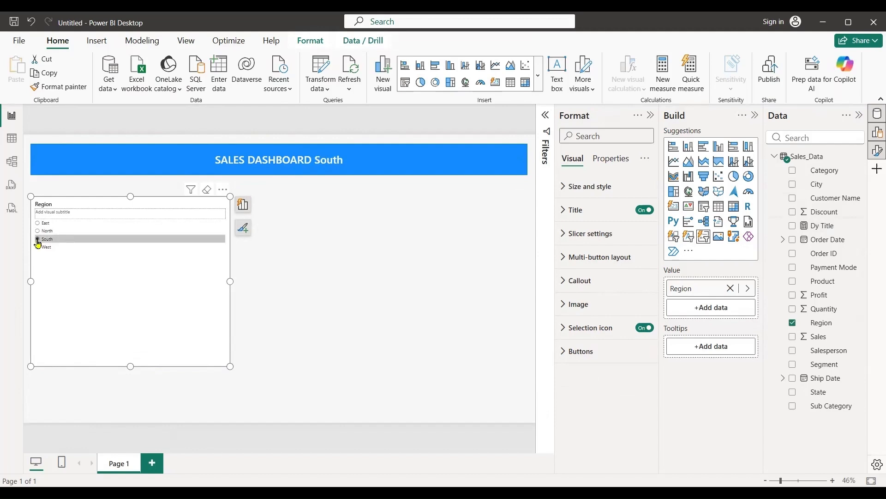
pyautogui.click(38, 239)
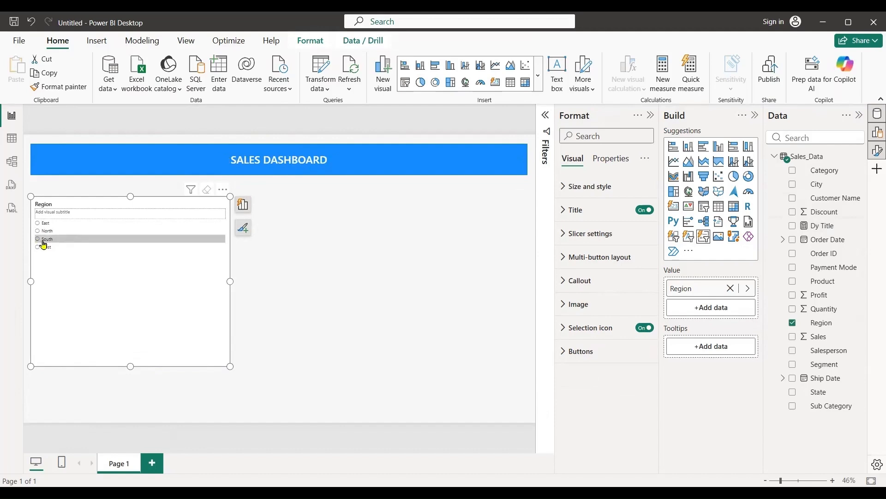
# Change the Dy Title measure's text to "Sales Dashboard ", commit it, and select South in the Region slicer
pyautogui.click(826, 226)
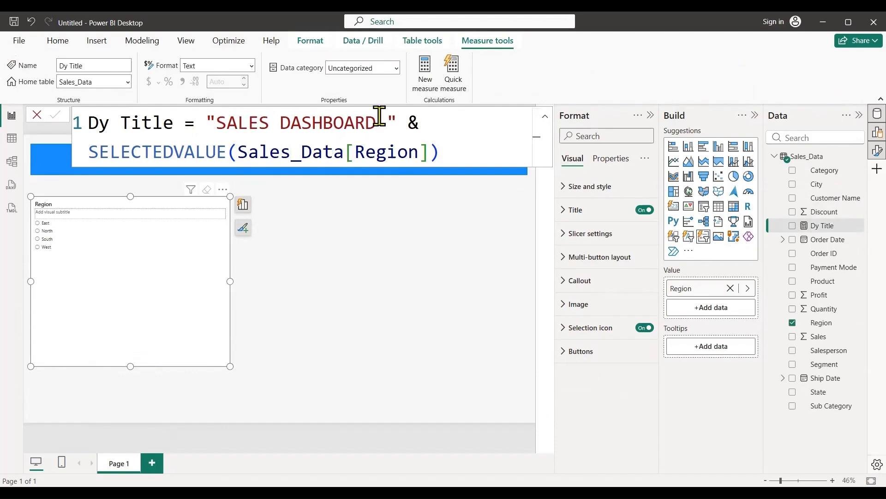
pyautogui.moveTo(378, 123); pyautogui.dragTo(262, 113)
pyautogui.click(327, 290)
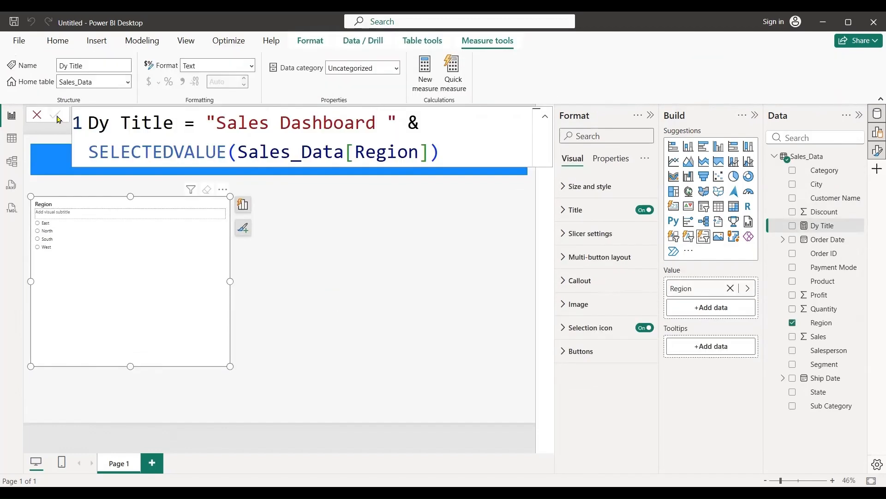
pyautogui.click(54, 115)
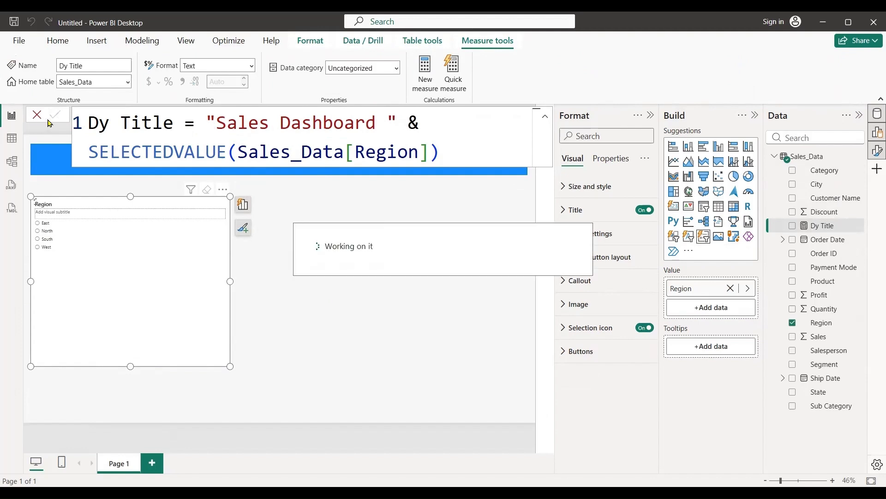
pyautogui.click(37, 116)
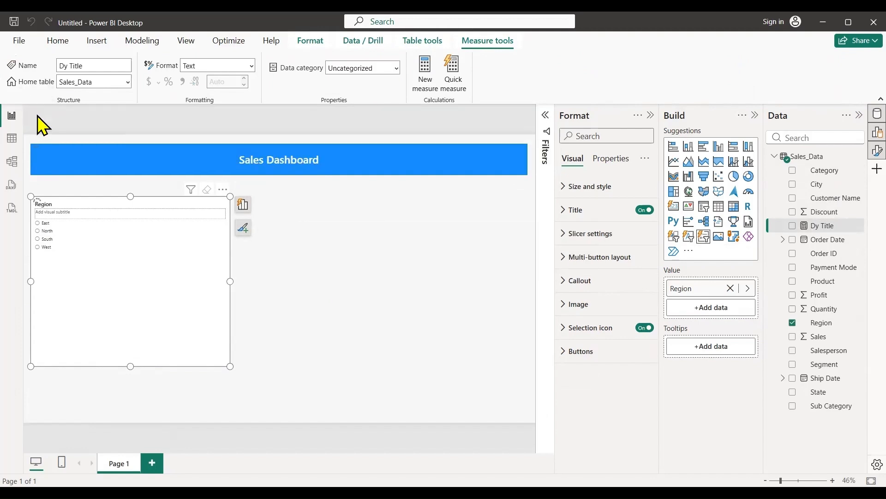
pyautogui.click(37, 239)
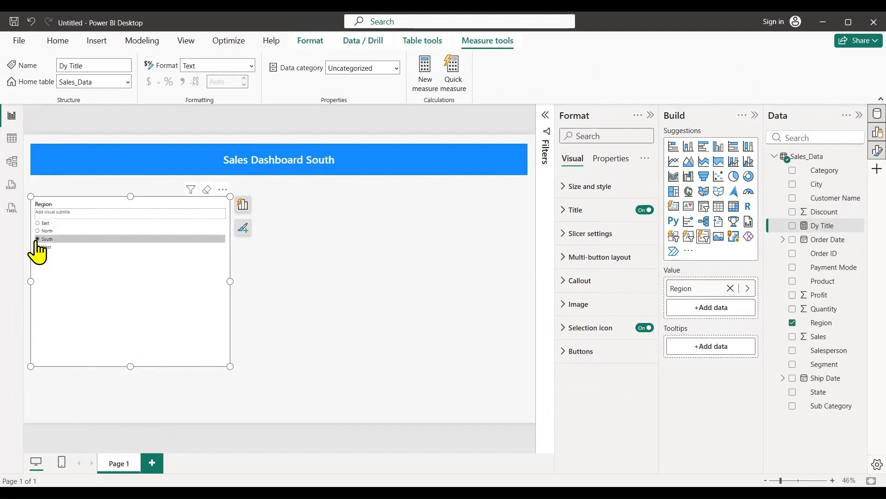